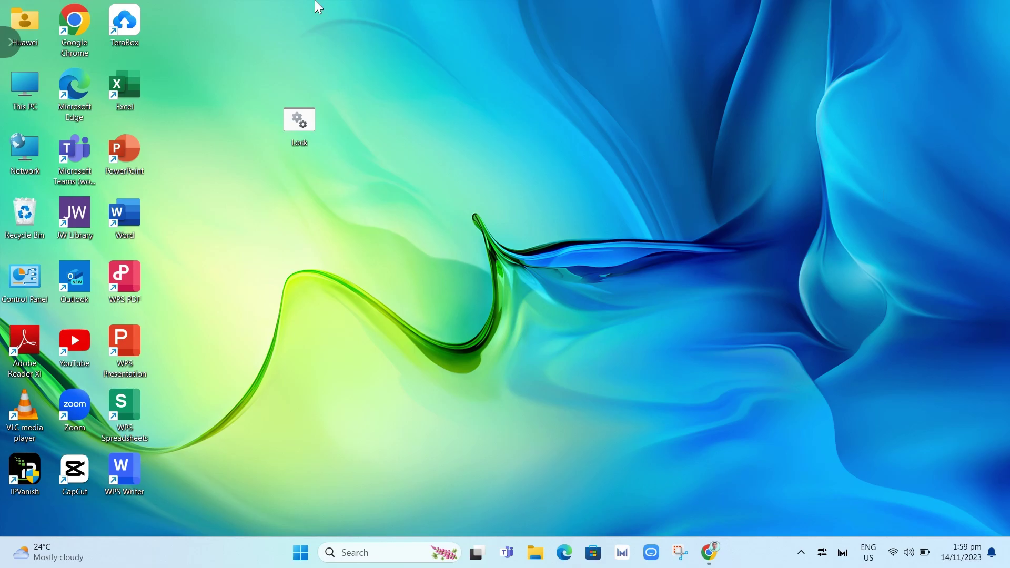
Step: Select the Lock batch file icon on the desktop with a selection rectangle
drag(361, 100, 303, 226)
drag(345, 64, 247, 177)
drag(266, 86, 403, 199)
right_click(300, 126)
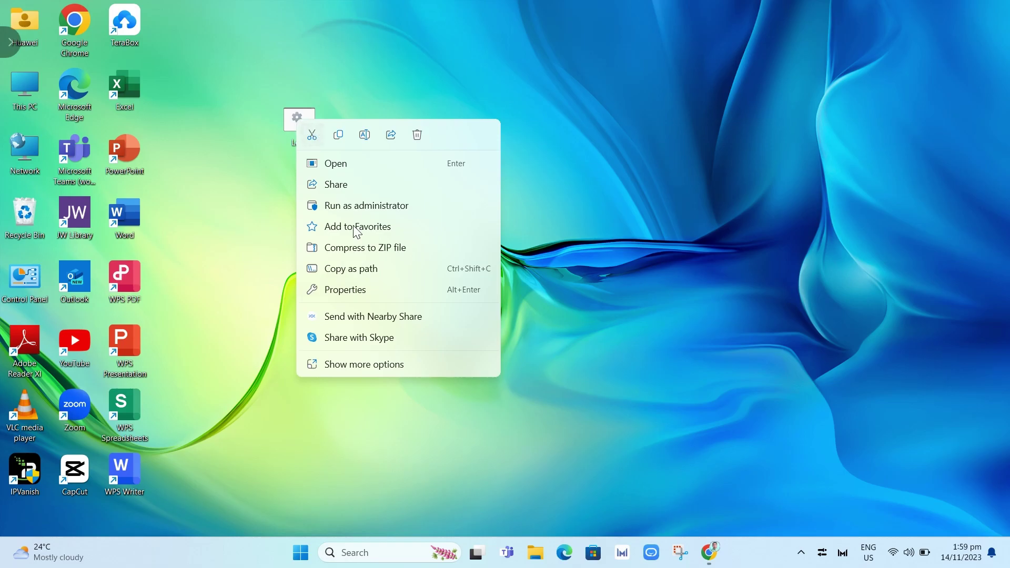
click(352, 364)
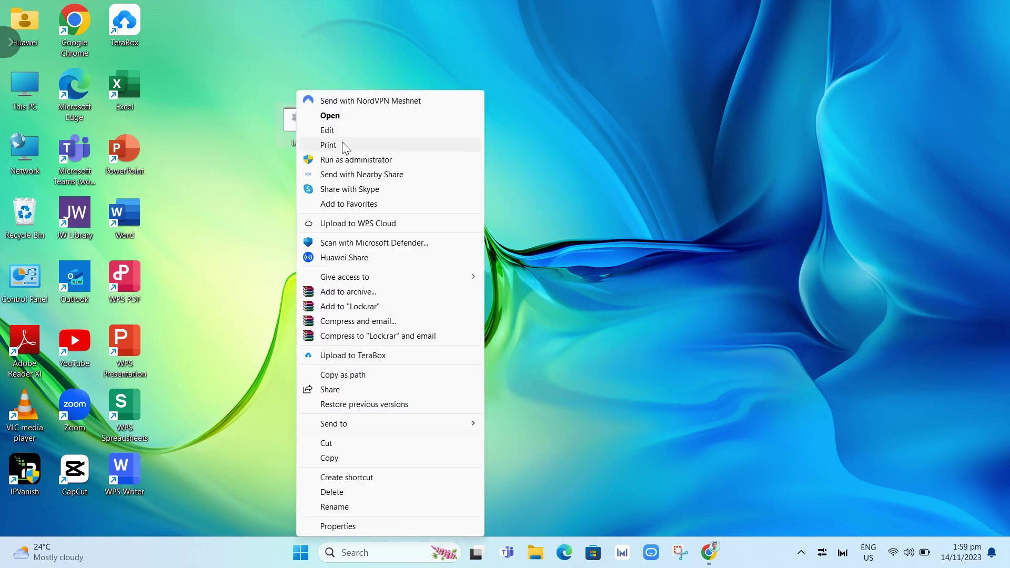
click(339, 133)
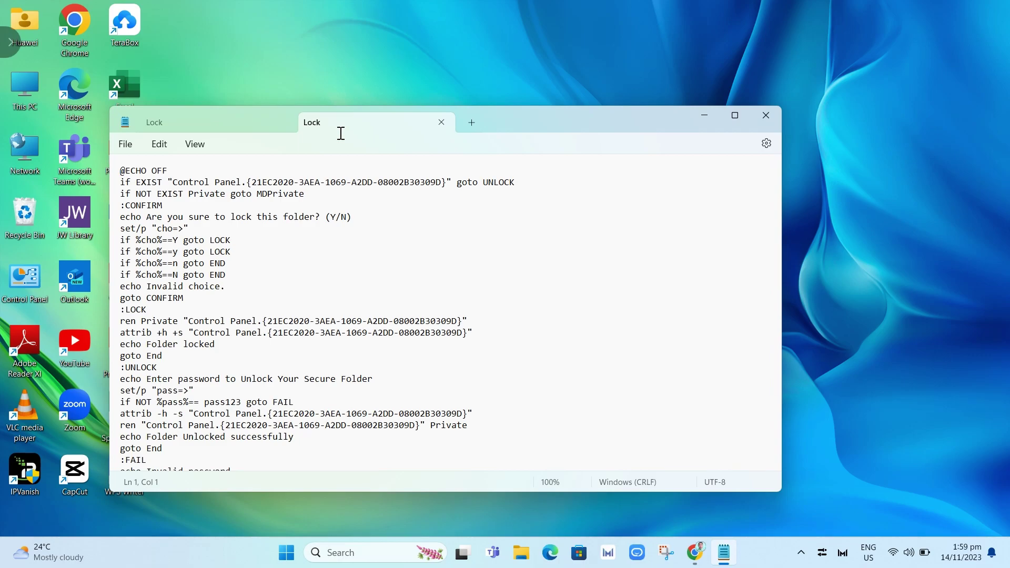
click(763, 116)
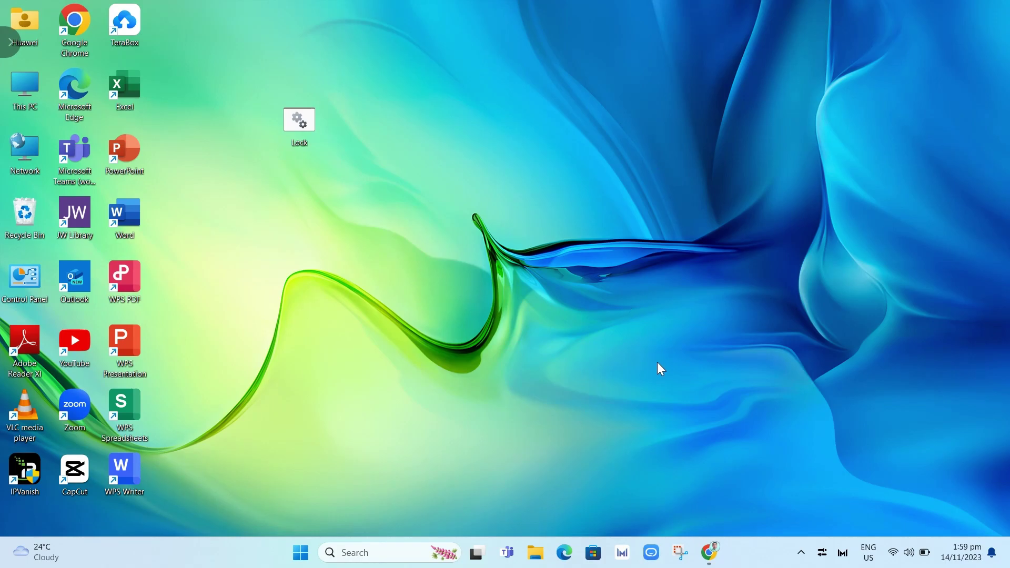
Step: In ChatGPT, ask 'Can you correct my syntax error in the .bat file' with the Lock script pasted
mouse_move(709, 552)
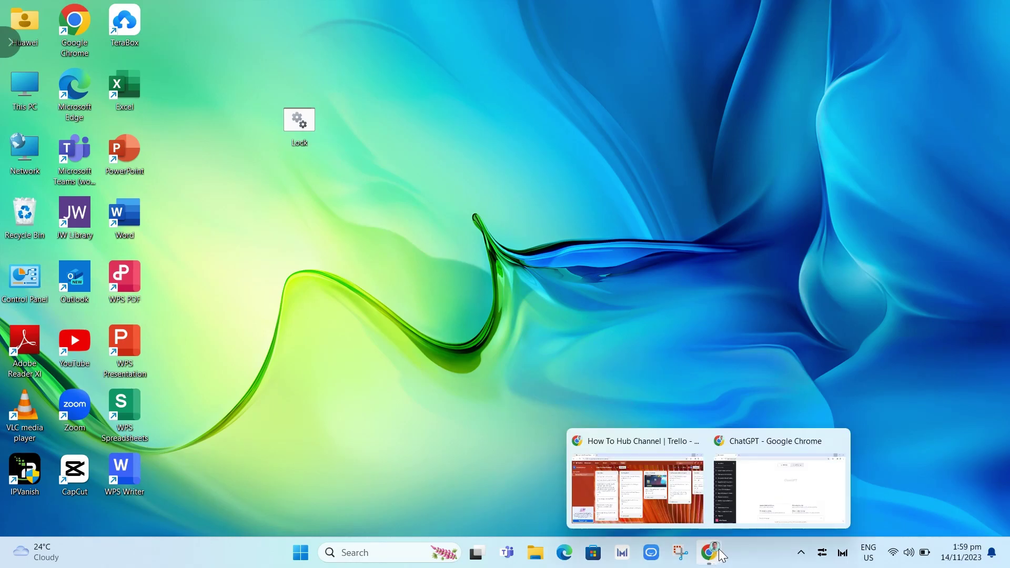
click(760, 498)
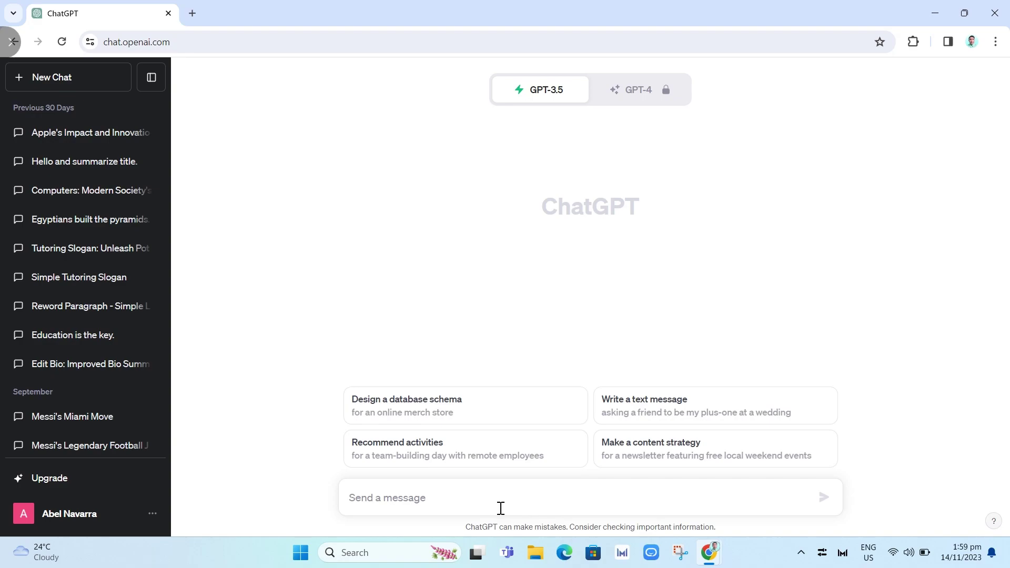
text(Can you)
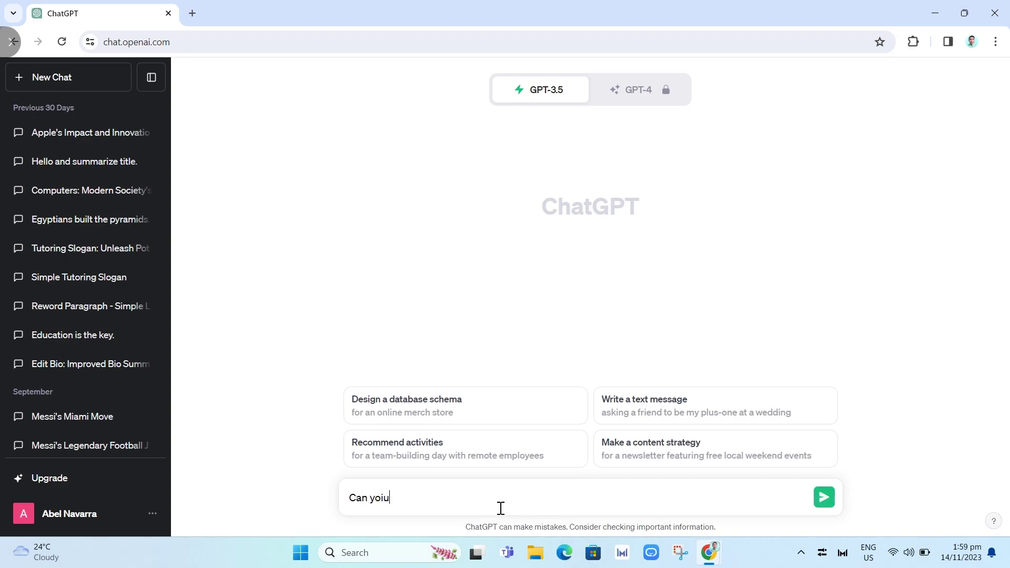
key(BackSpace)
text(u correct my syntax error)
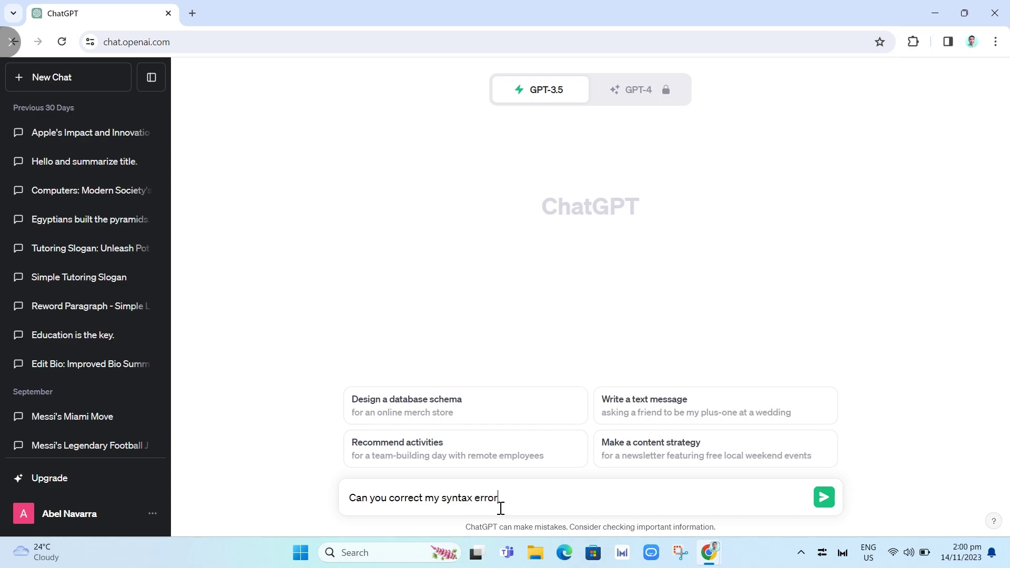
text( in the .bat file:)
key(ctrl+v)
click(824, 498)
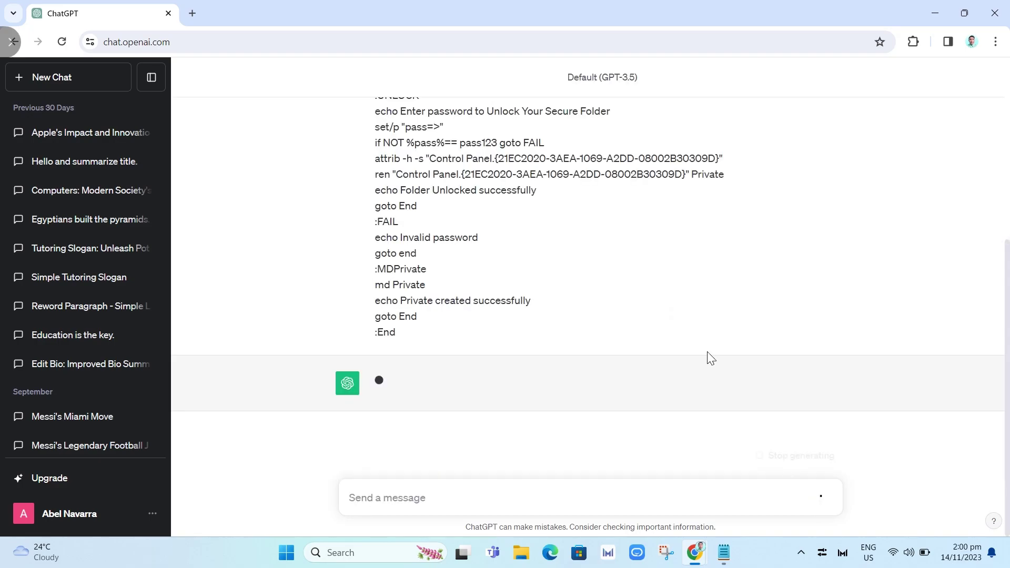
Step: Read through ChatGPT's reply suggesting case-insensitive if /I comparisons
scroll(684, 336, up, 5)
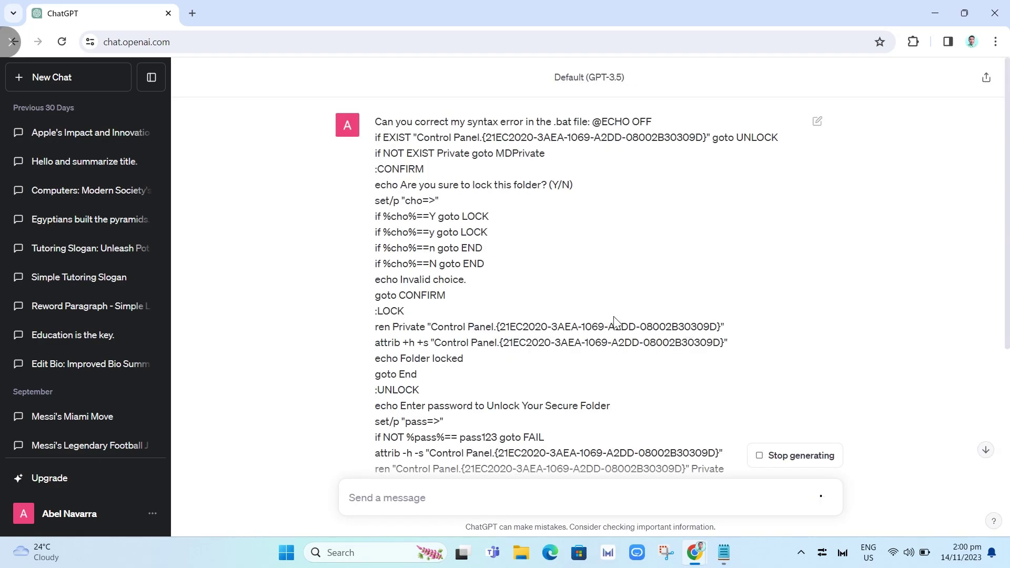
scroll(605, 318, down, 10)
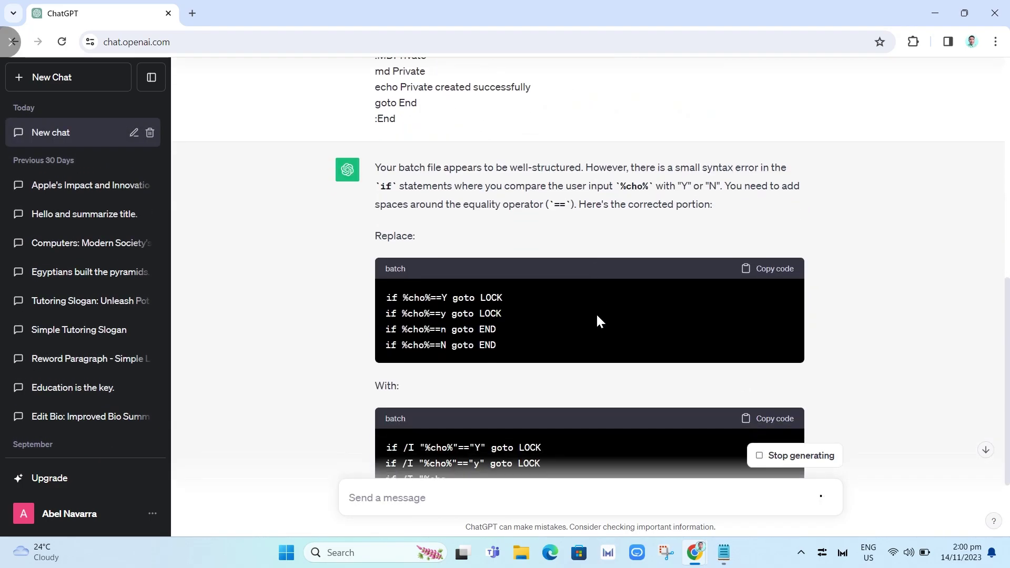
scroll(597, 319, down, 2)
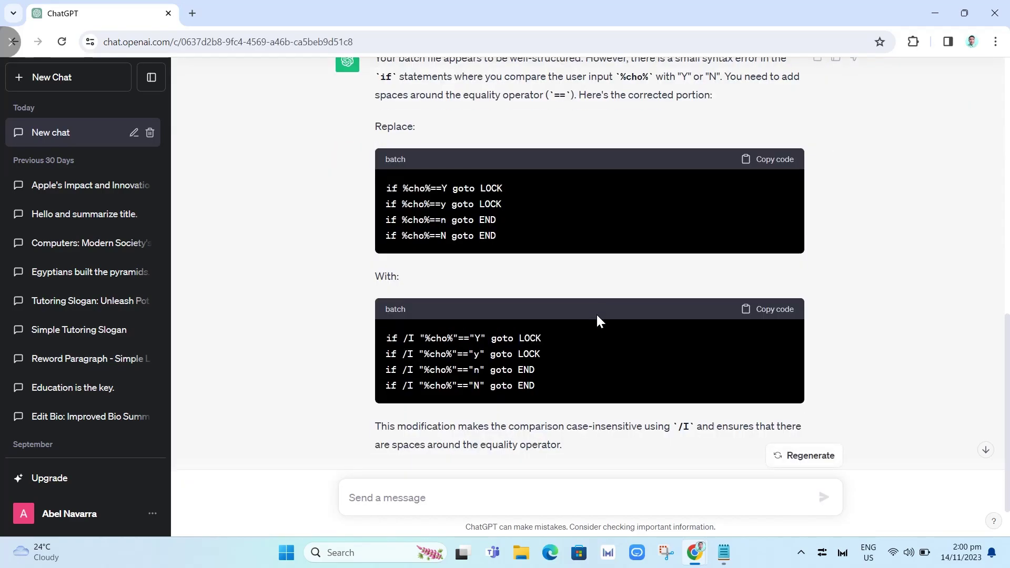
scroll(596, 314, down, 1)
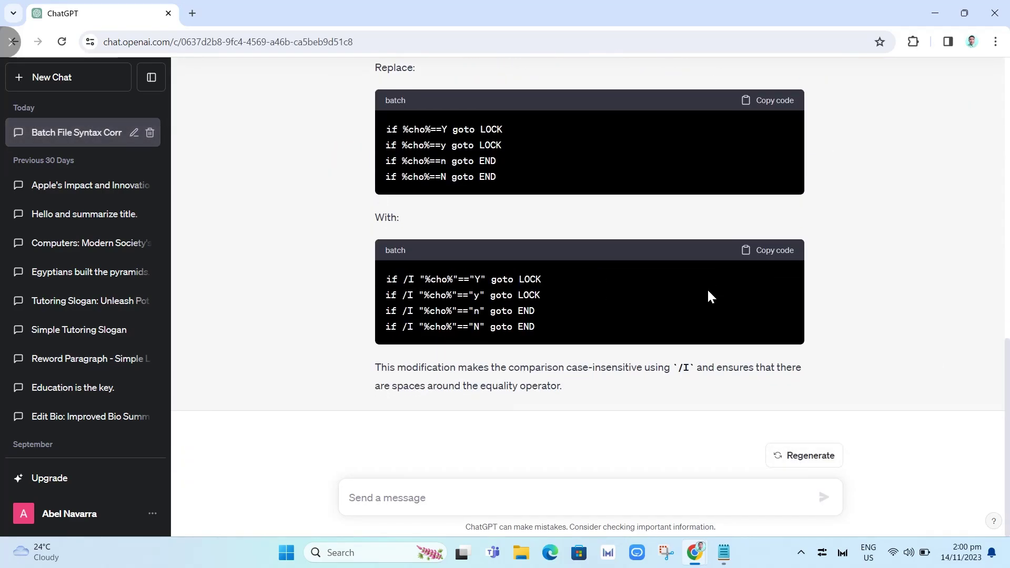
scroll(699, 289, up, 20)
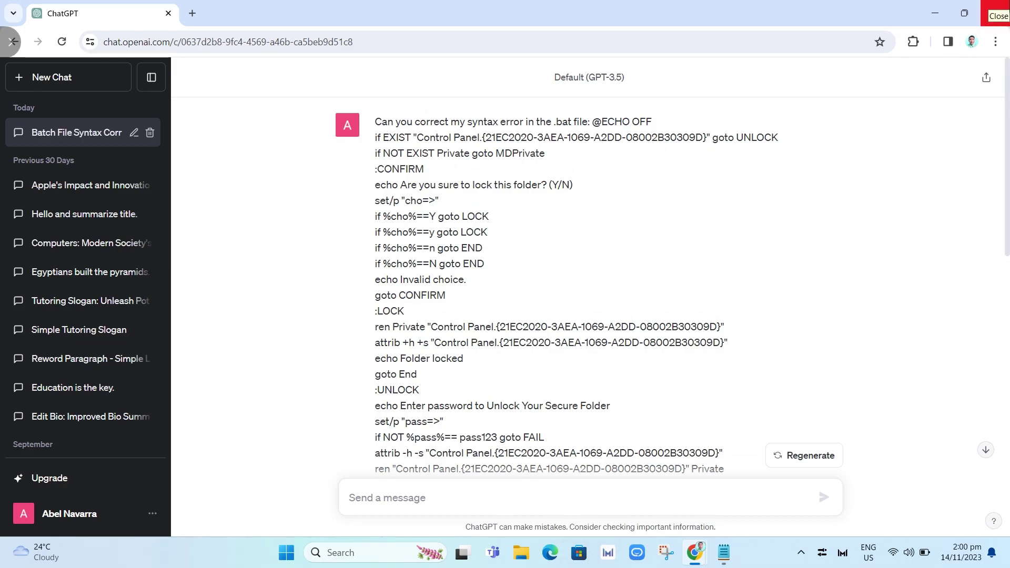
Step: Close Chrome and Notepad, then search Windows for 'windows security'
click(997, 13)
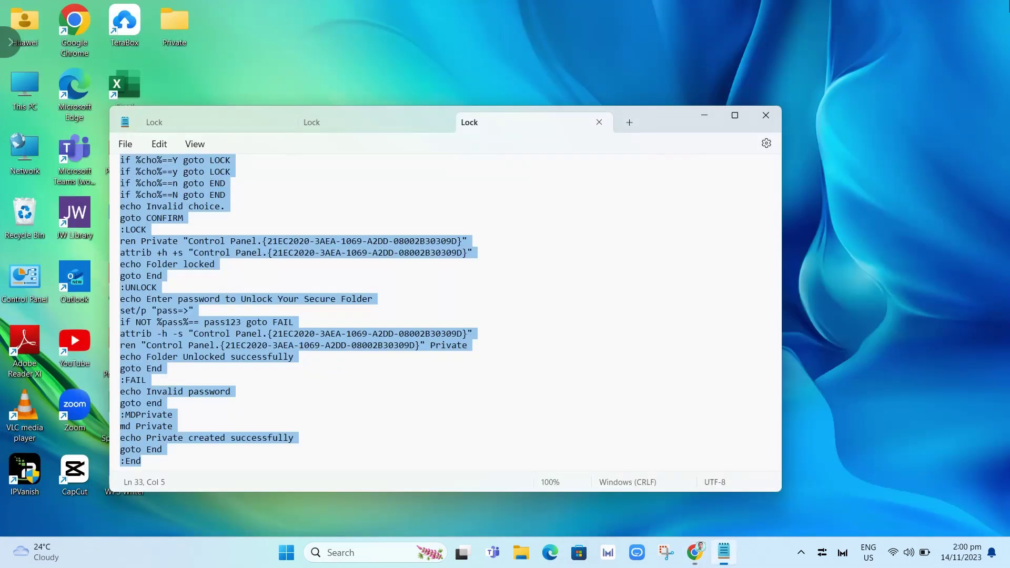
click(763, 115)
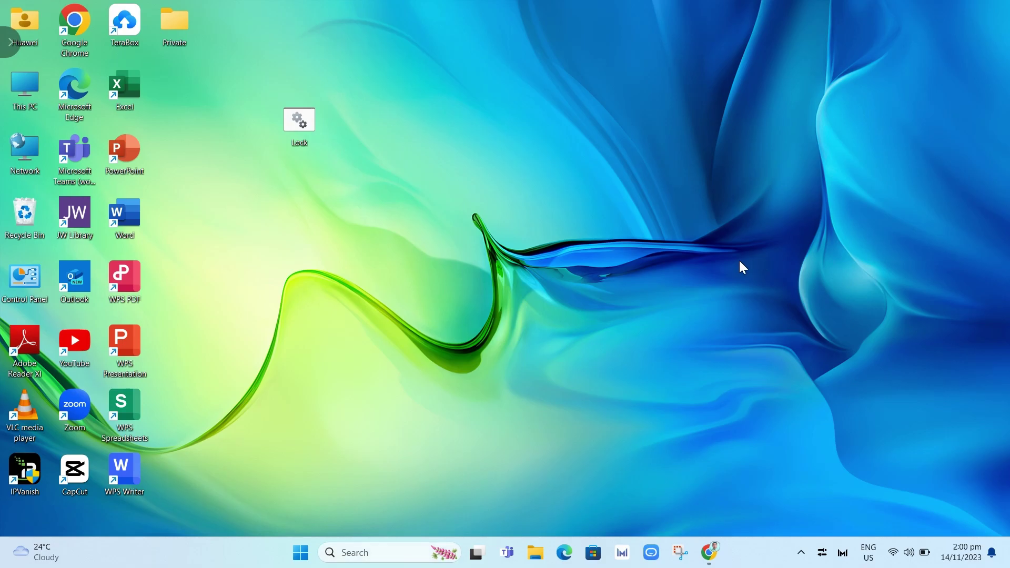
key(super+s)
text(wiun)
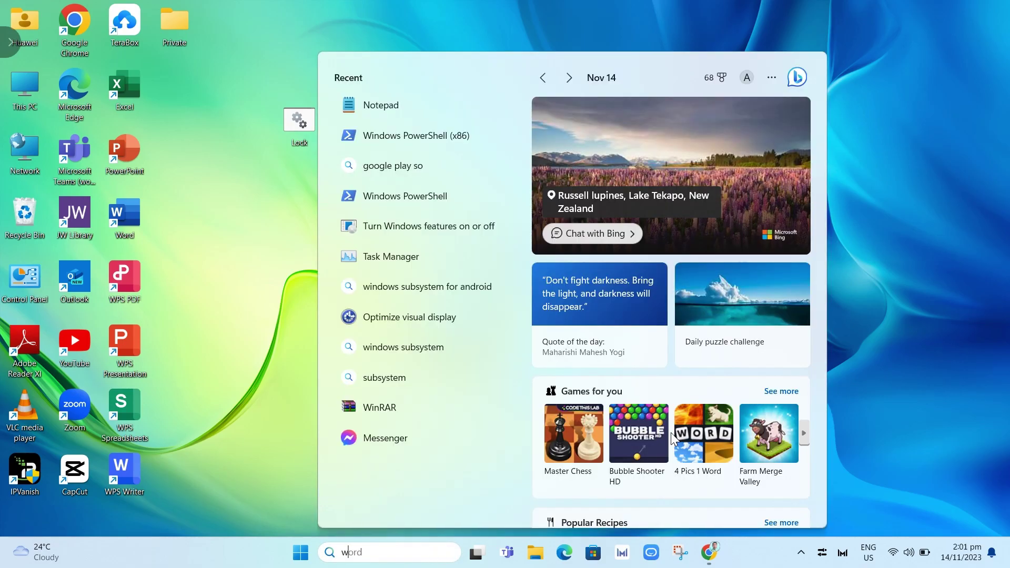
key(BackSpace)
key(BackSpace)
text(n)
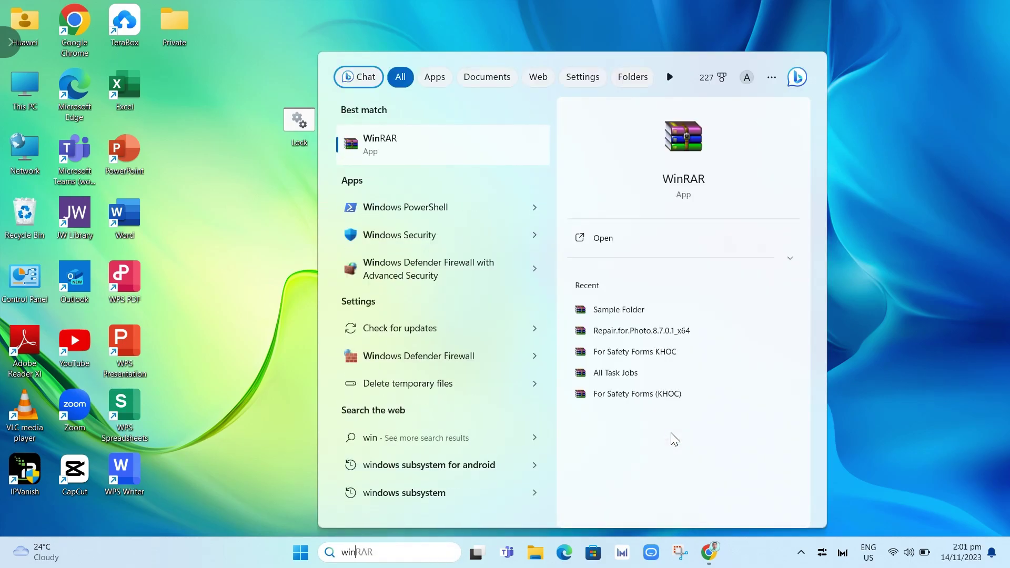
text(dows)
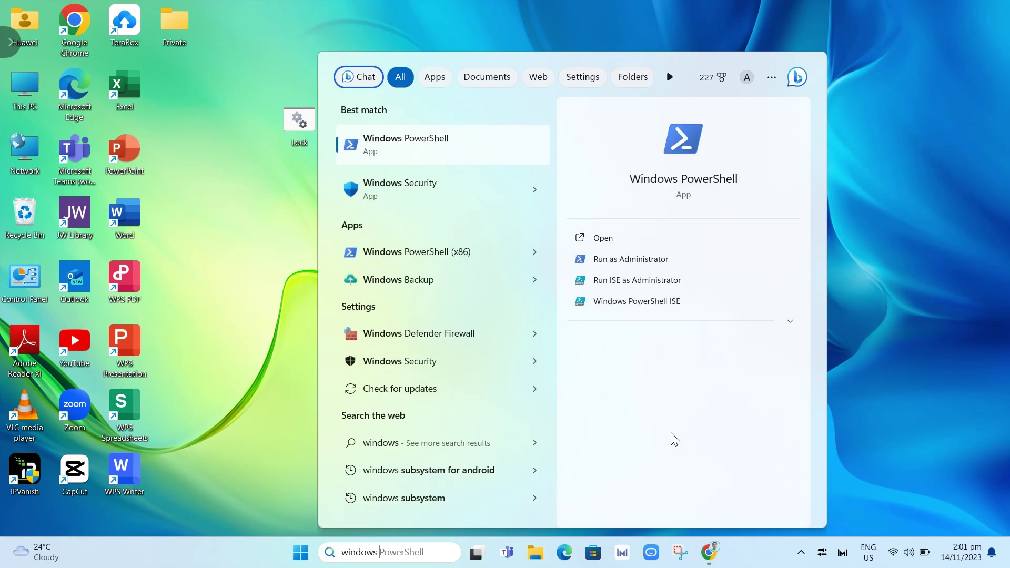
text( see)
key(BackSpace)
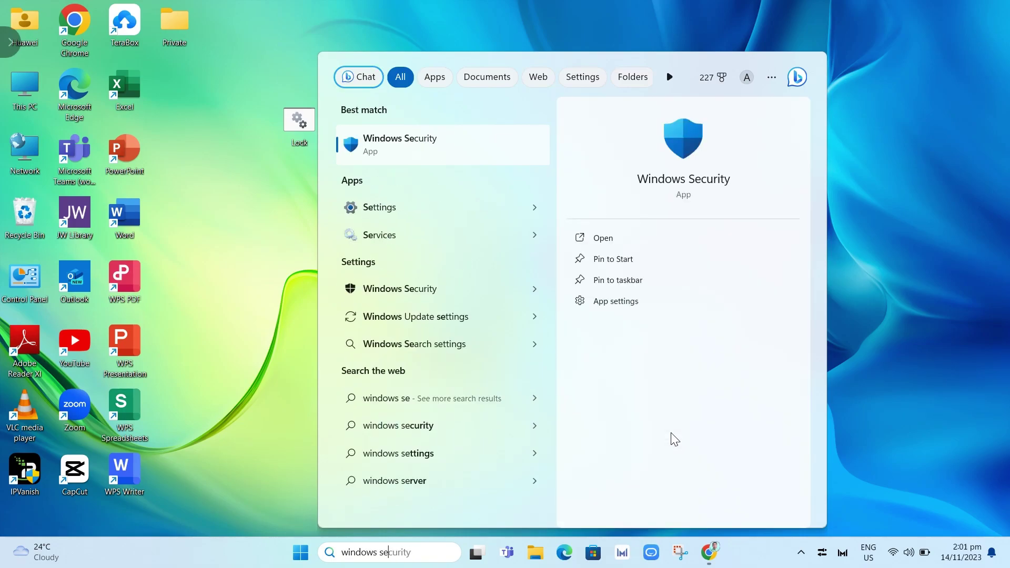
text(curity)
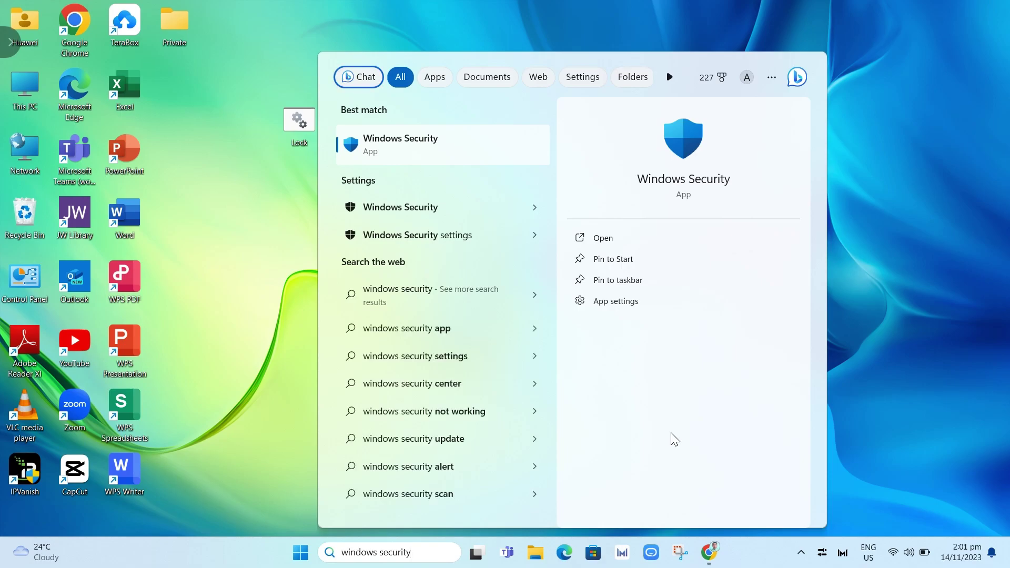
Step: Open Windows Security's Virus & threat protection settings
key(Return)
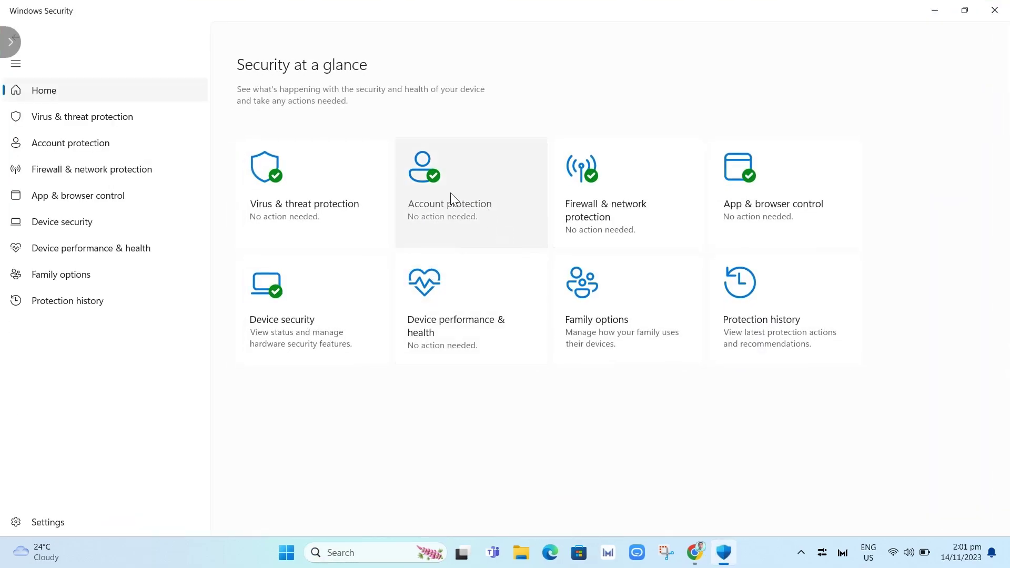
click(301, 195)
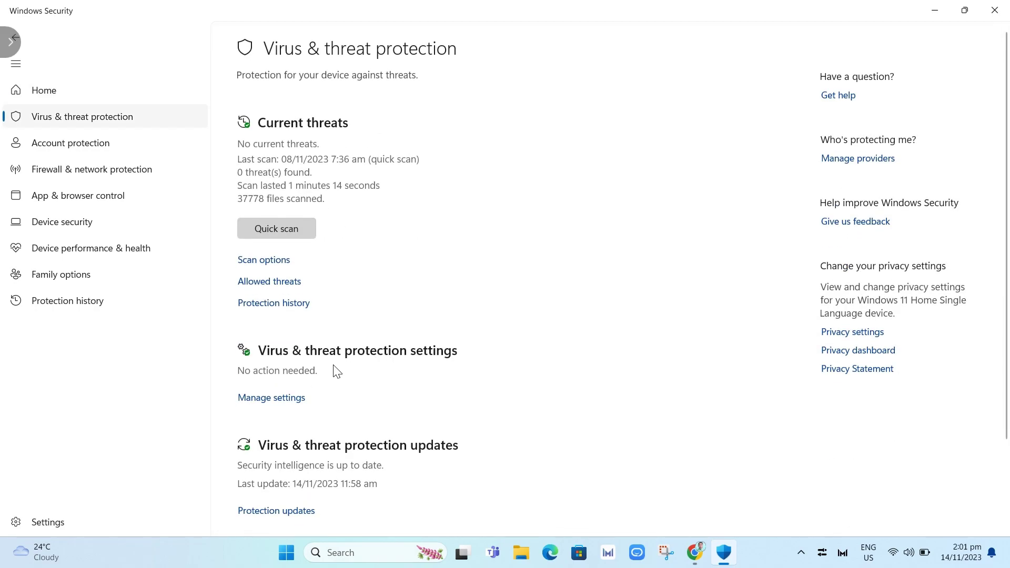
click(271, 401)
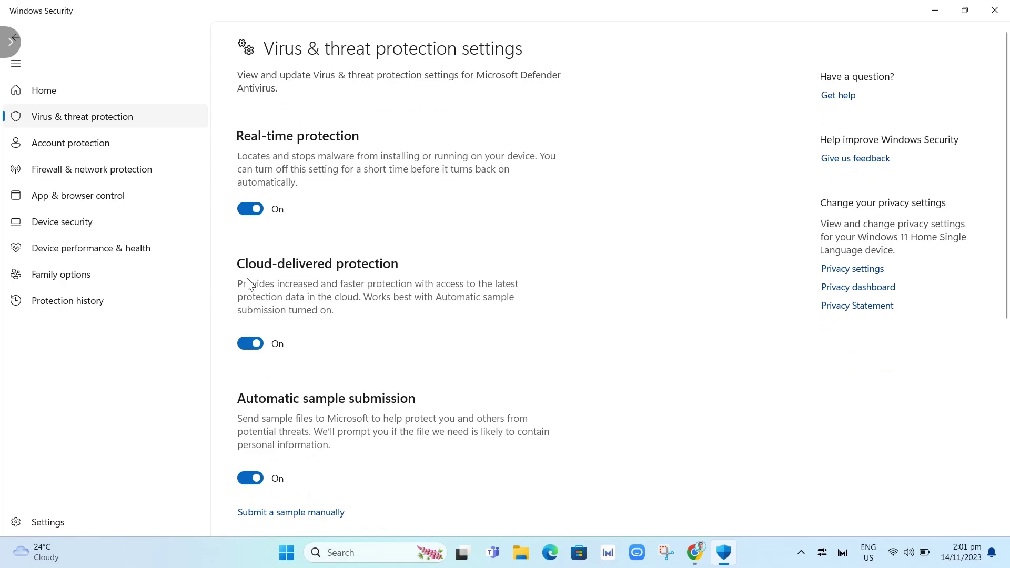
Step: Turn off real-time, cloud-delivered and automatic sample submission protection
click(249, 209)
click(250, 344)
click(415, 381)
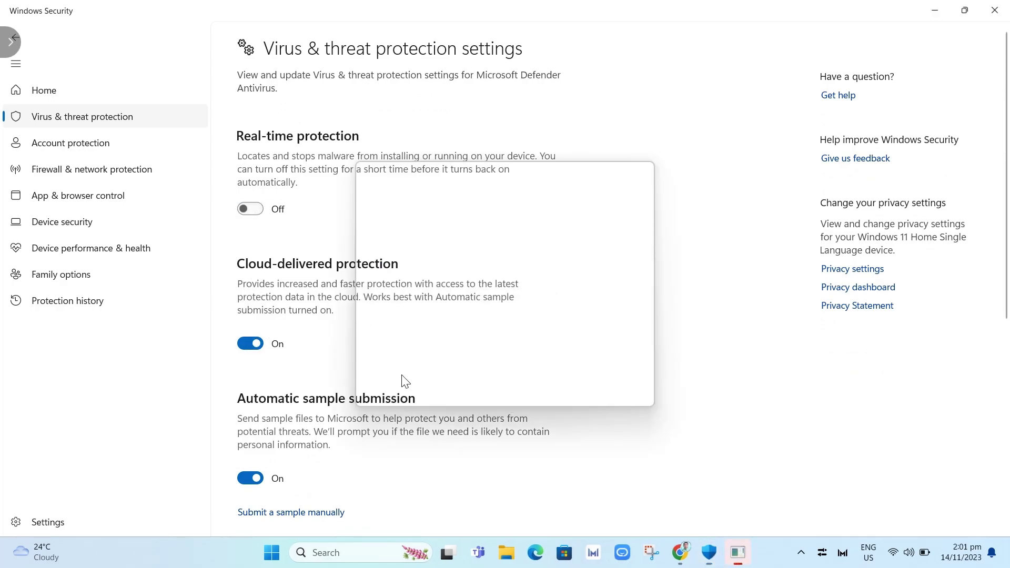
click(251, 525)
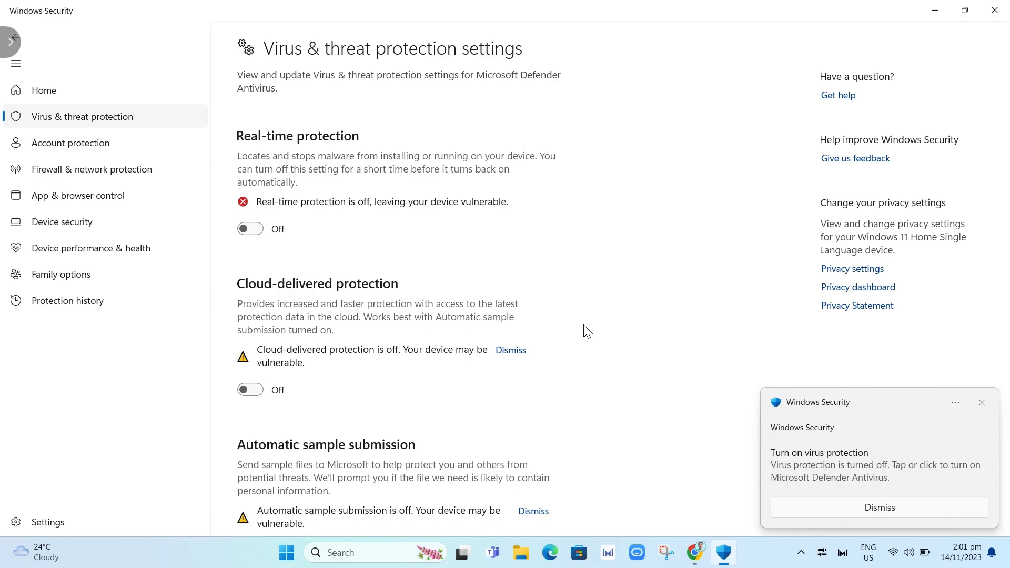
Step: Turn real-time, cloud-delivered and sample submission protection back on, then close Windows Security
click(253, 230)
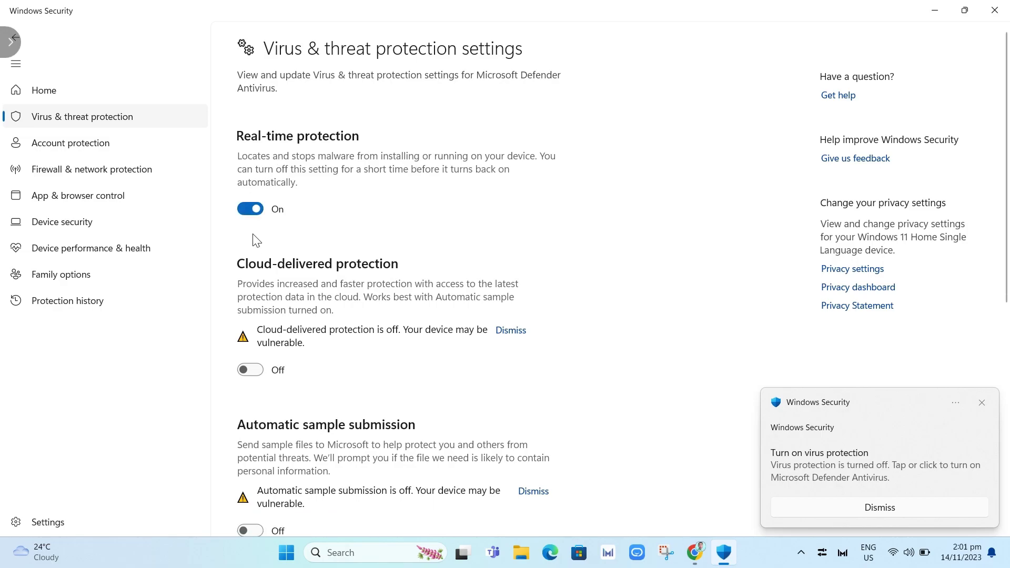
click(258, 375)
click(261, 503)
scroll(547, 427, down, 5)
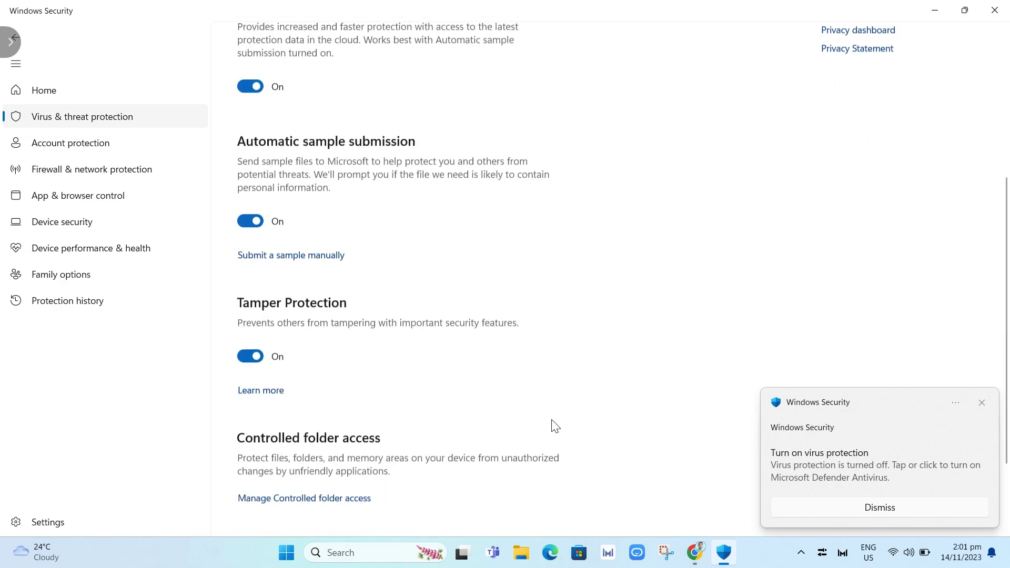
scroll(555, 427, up, 5)
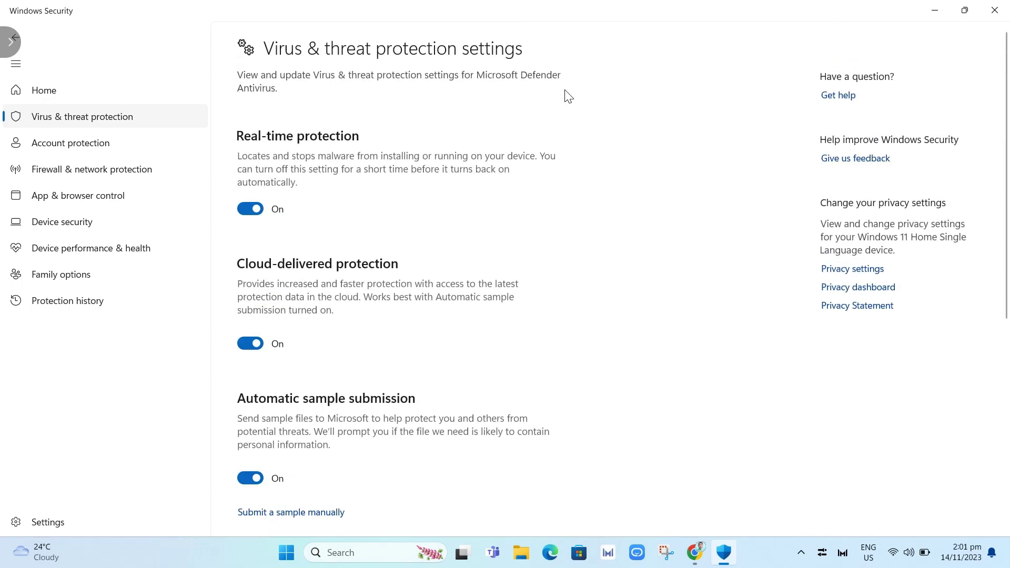
click(995, 10)
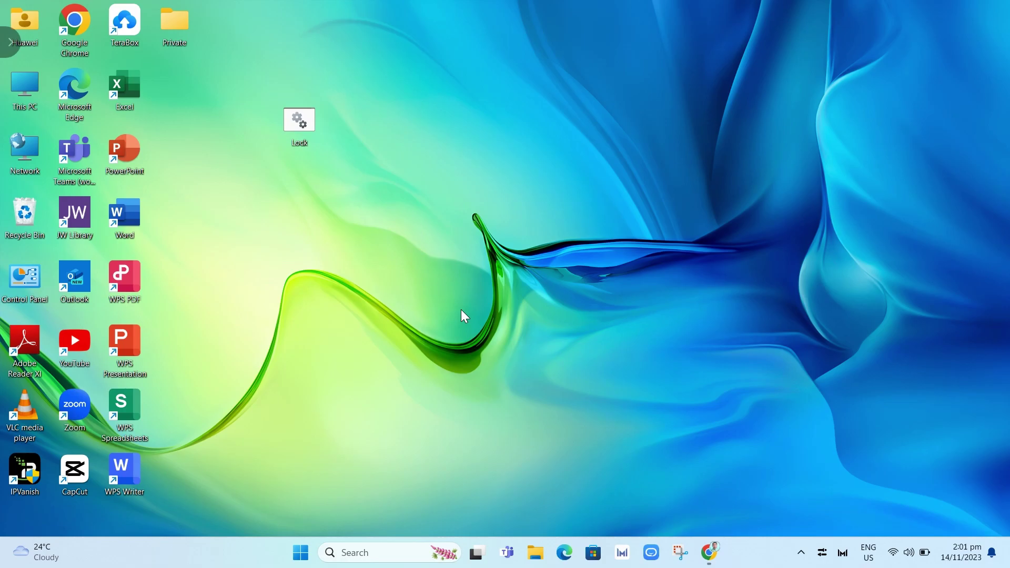
Step: Reopen Windows Security via search and go to Virus & threat protection settings
click(379, 549)
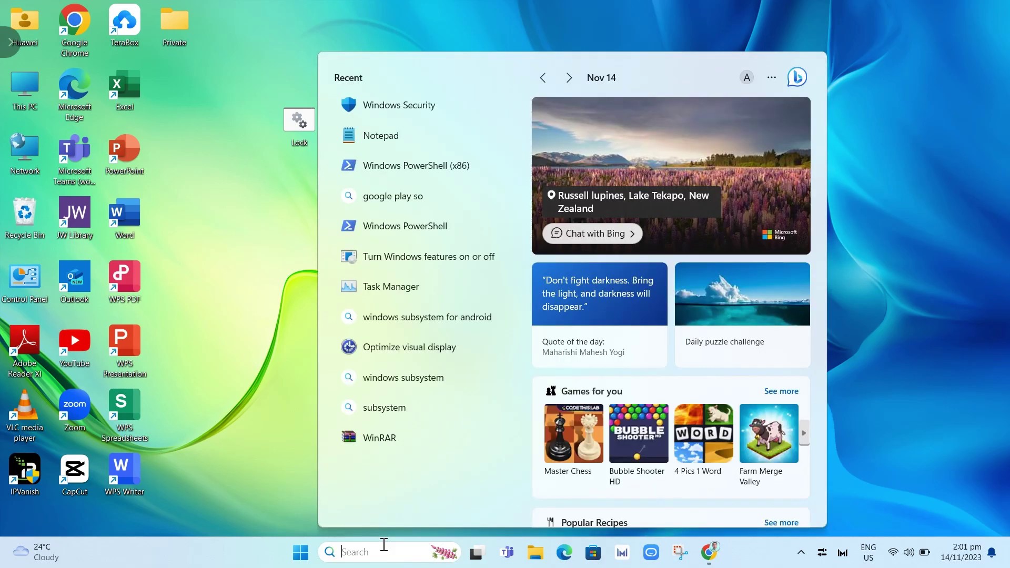
text(windows se)
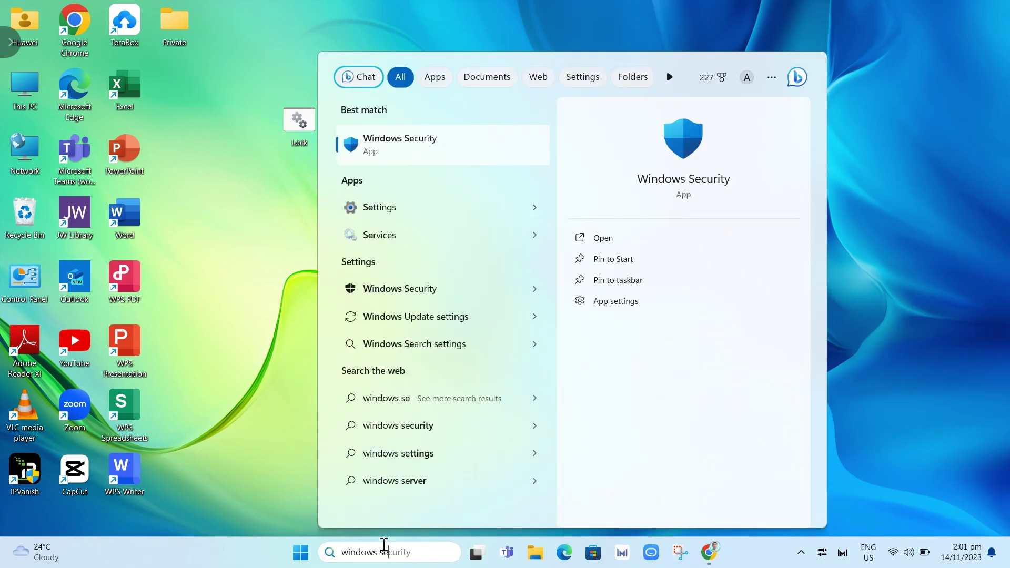
text(curity)
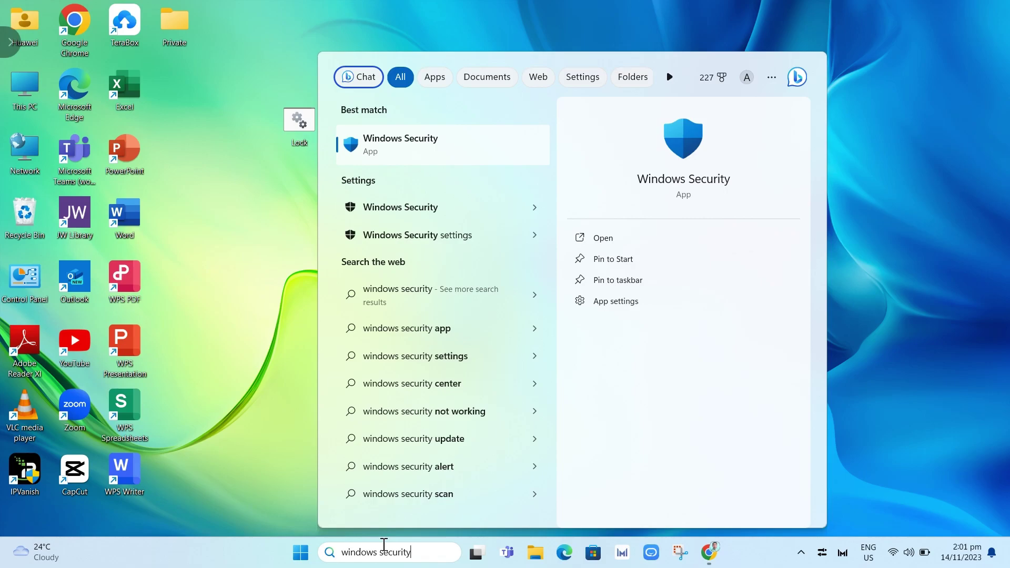
key(Return)
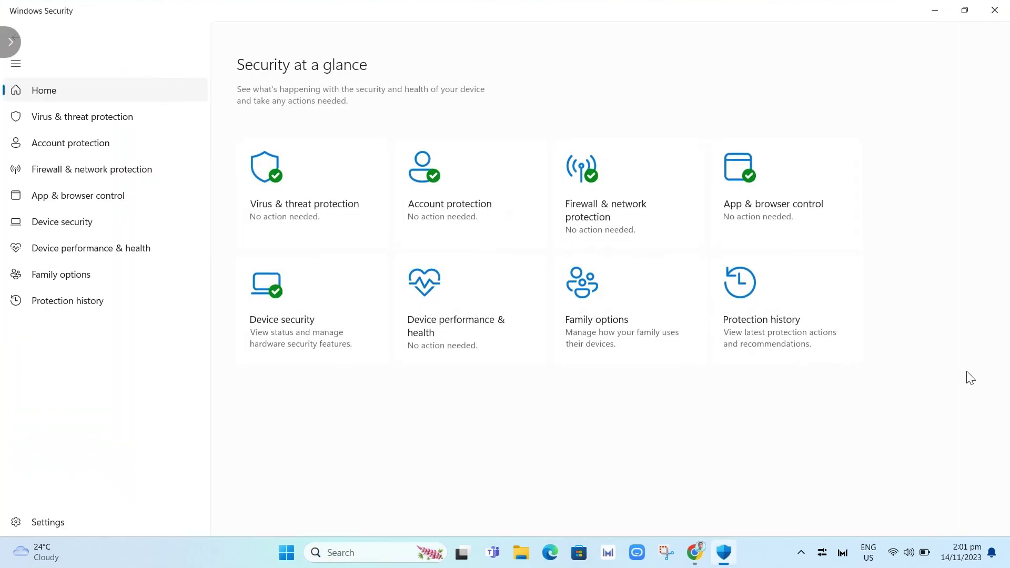
click(296, 212)
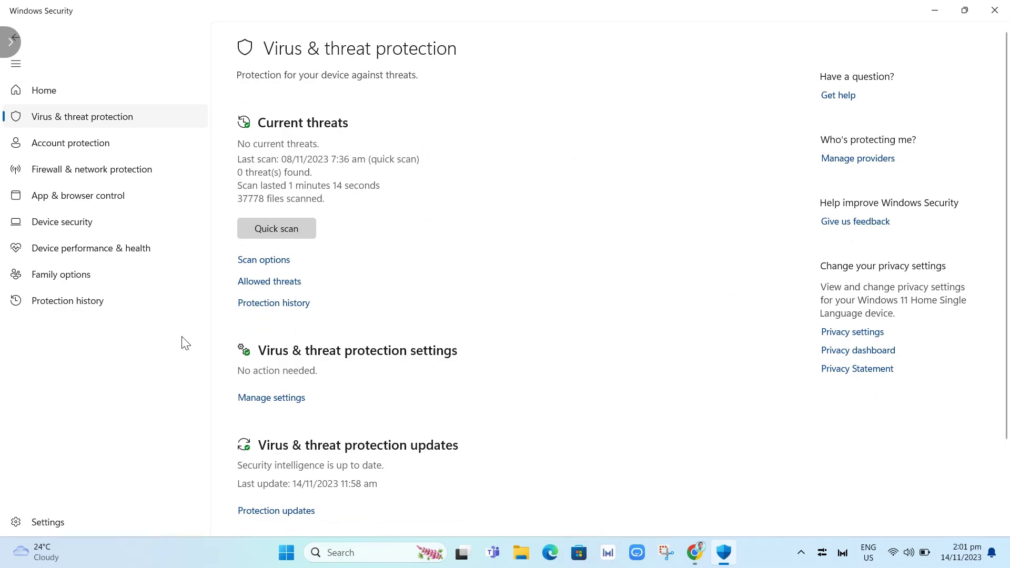
click(263, 400)
scroll(408, 356, down, 5)
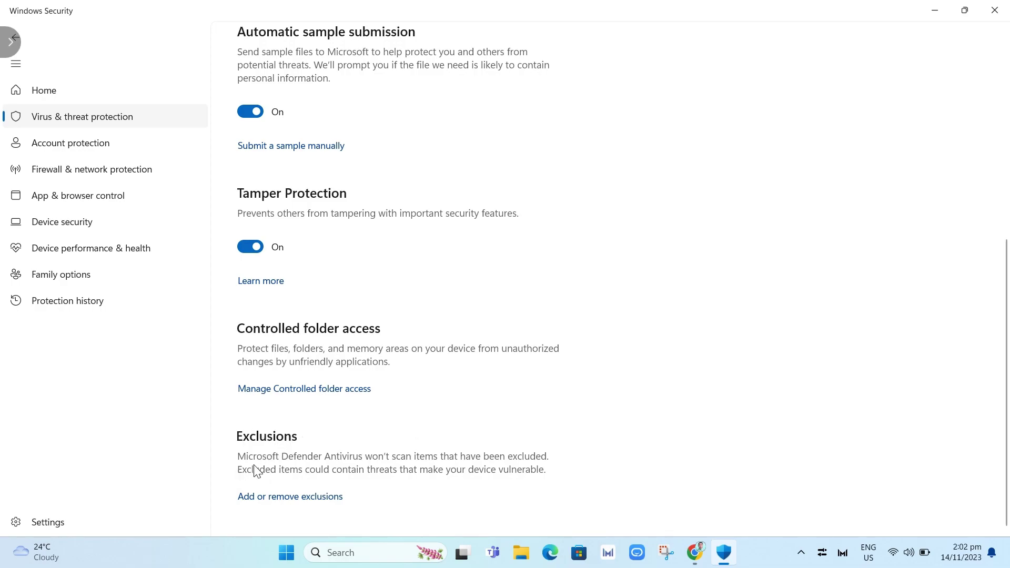
Step: Open Exclusions, approve the UAC prompt, and choose to add a File exclusion
click(320, 498)
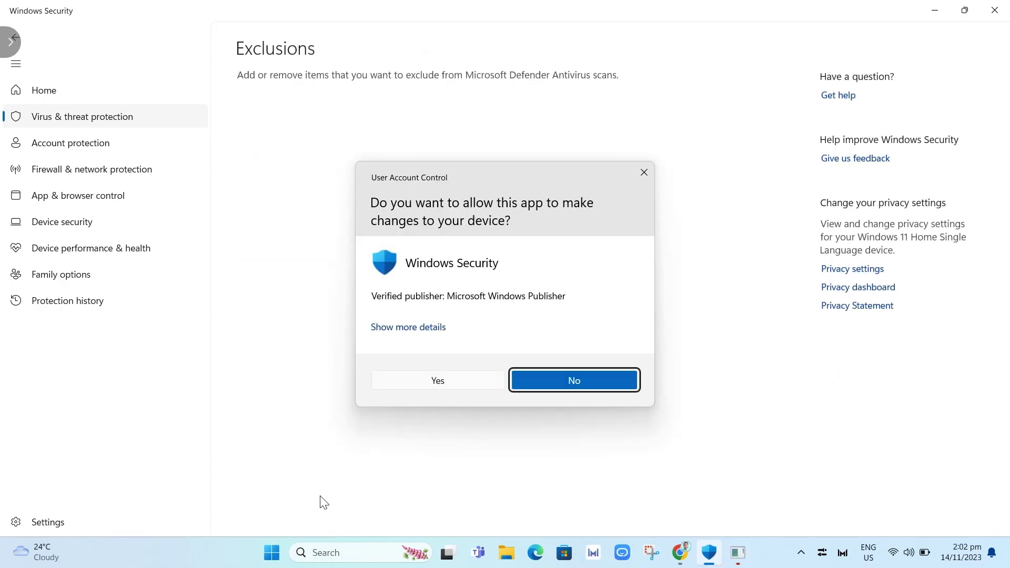
click(474, 380)
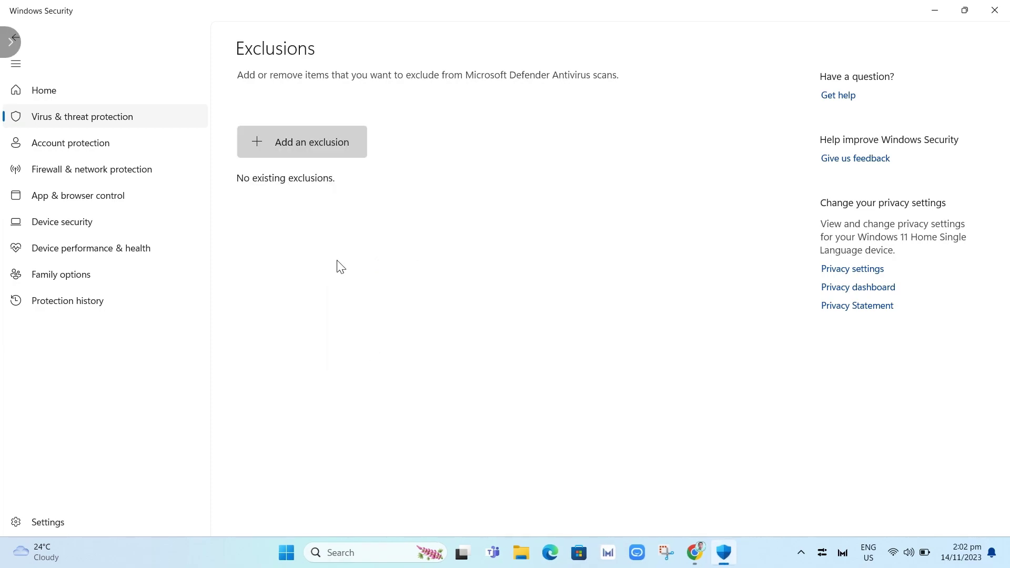
click(324, 141)
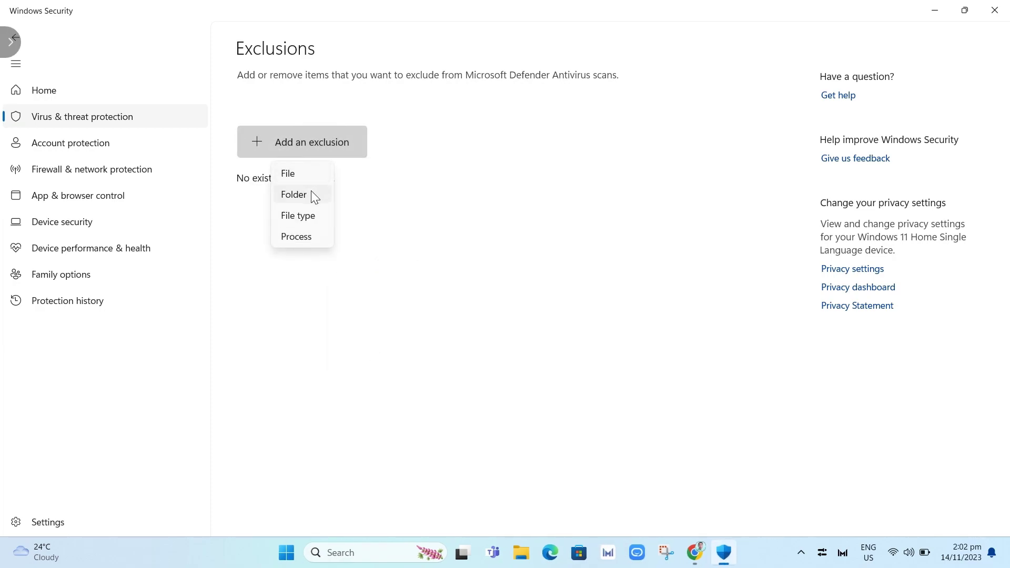
click(305, 179)
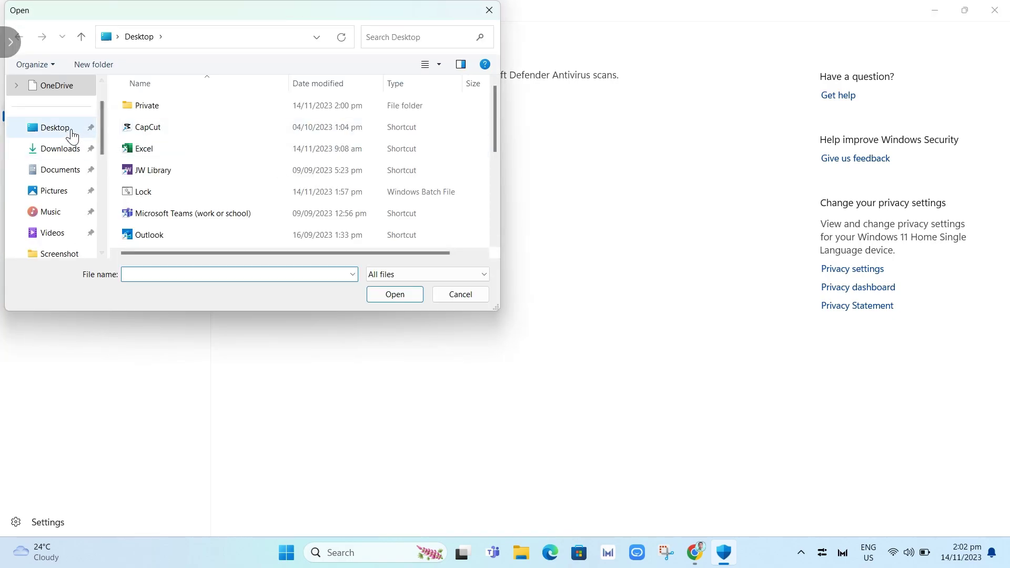
Step: Pick Lock.bat on the Desktop as the excluded file, then close Windows Security
scroll(258, 211, down, 3)
scroll(245, 203, up, 3)
double_click(158, 193)
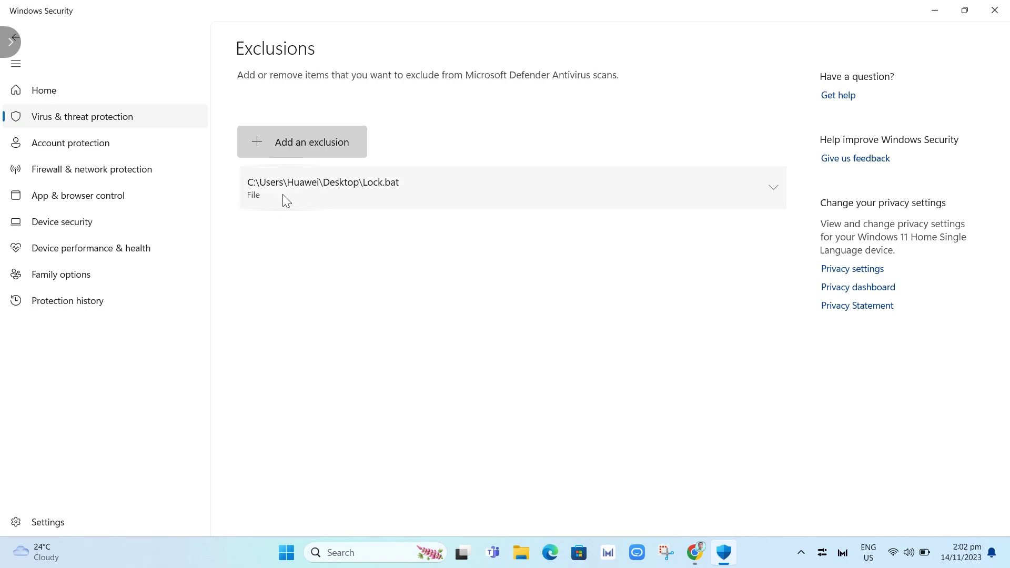
click(759, 190)
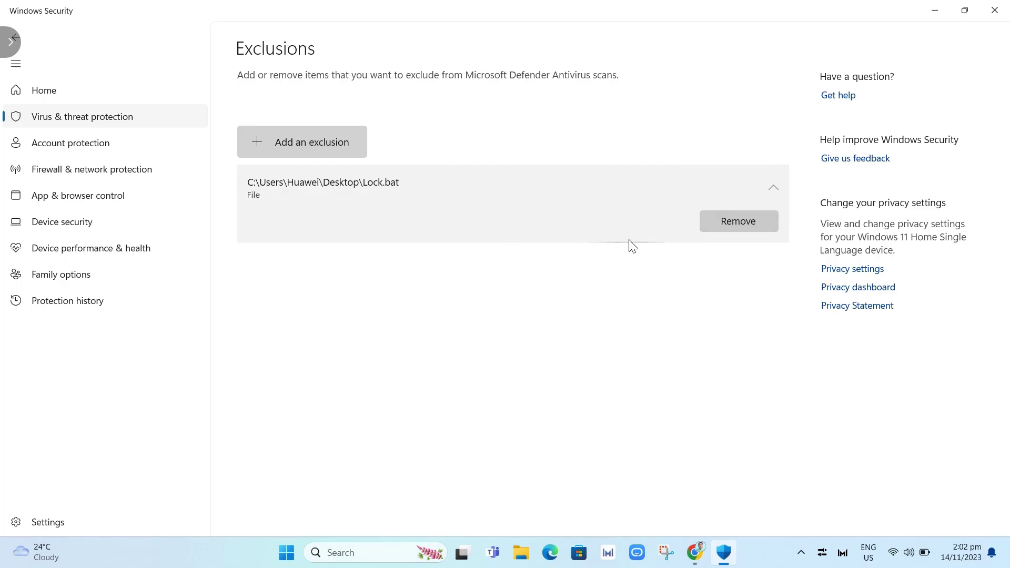
click(739, 221)
click(994, 10)
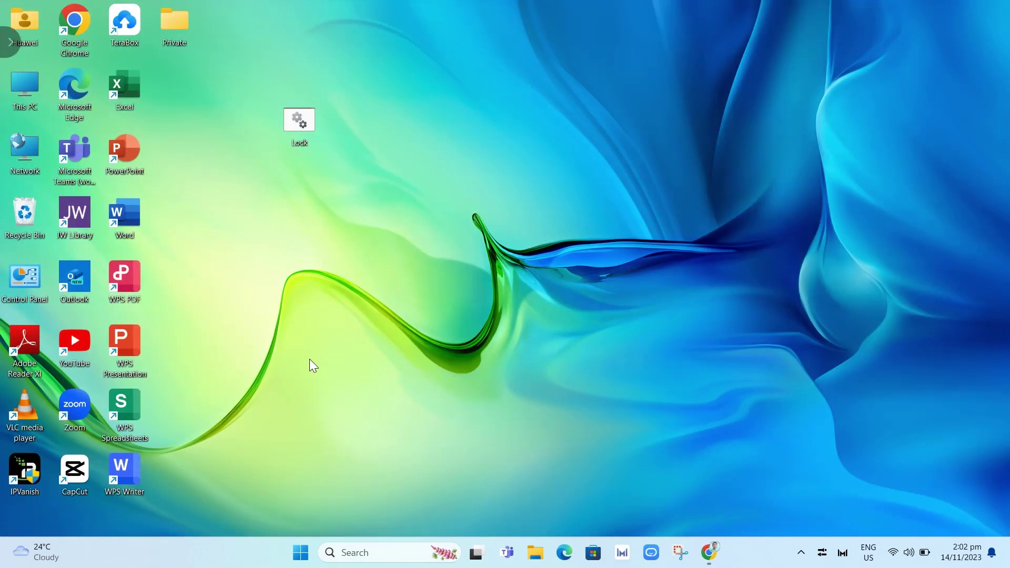
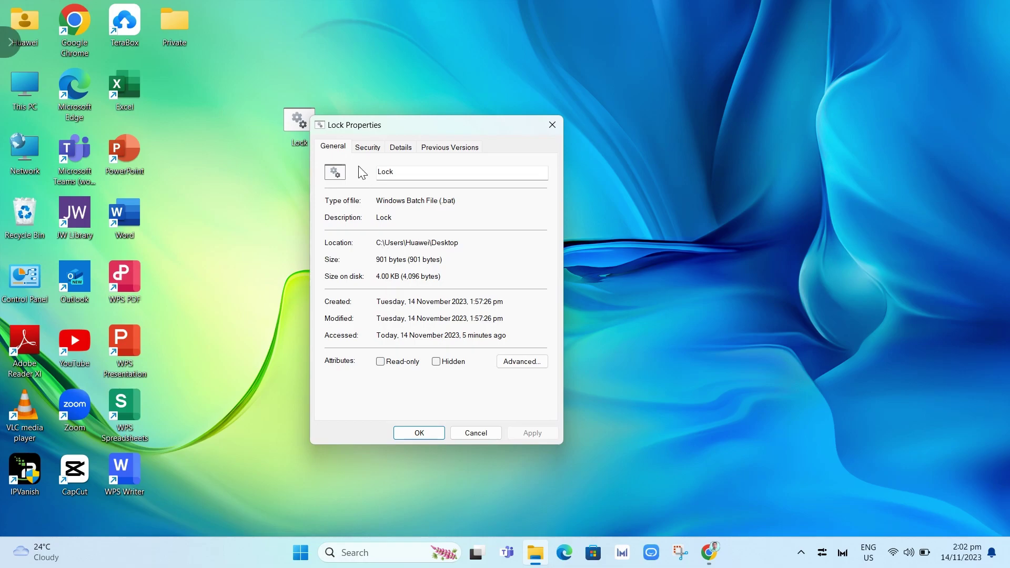
Step: Open Lock's Security tab and bring up its Advanced Security Settings
click(368, 146)
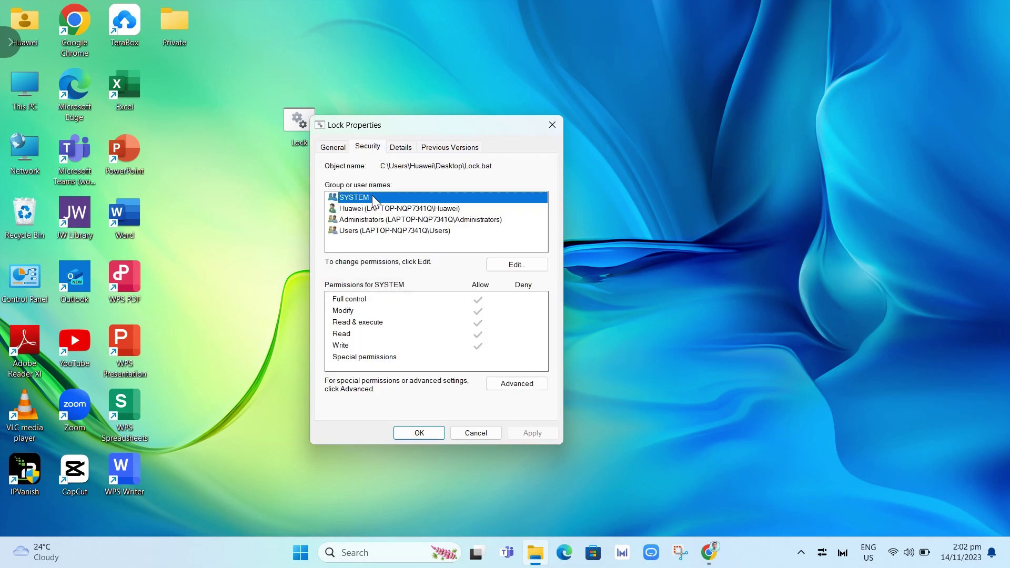
click(513, 383)
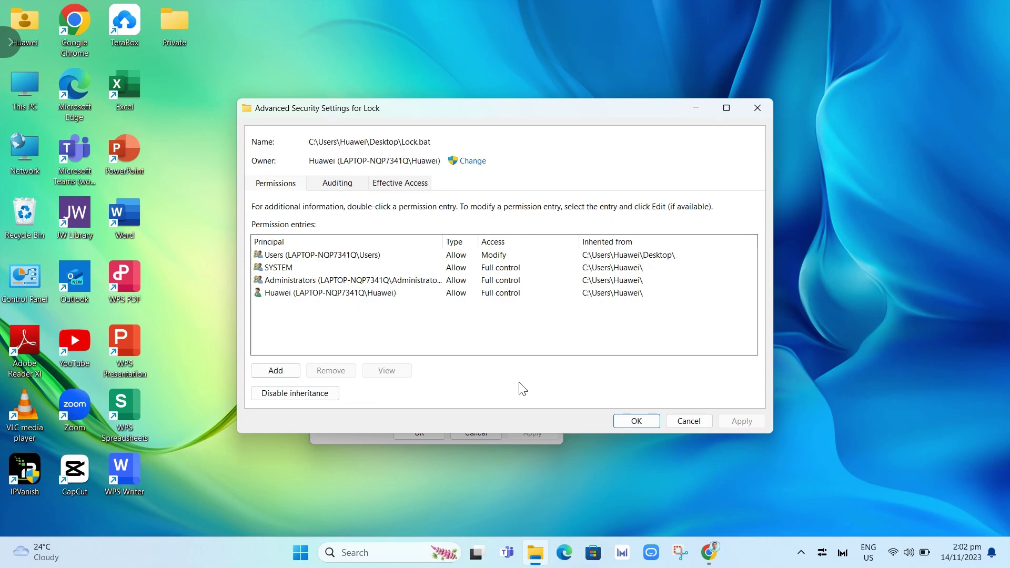
Step: Change Lock.bat's owner to the local Administrator account, chosen from the full user list
click(474, 163)
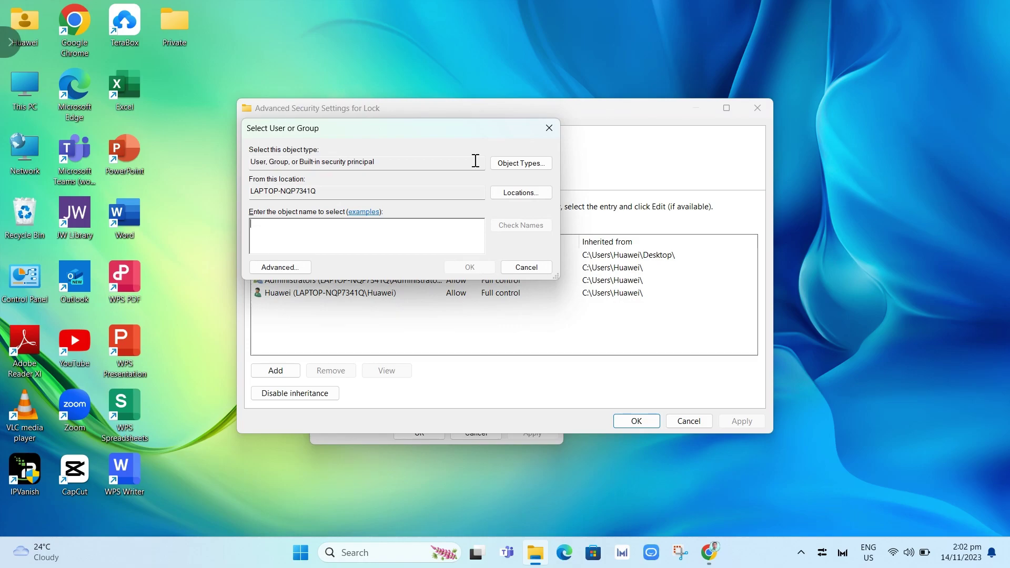
click(304, 267)
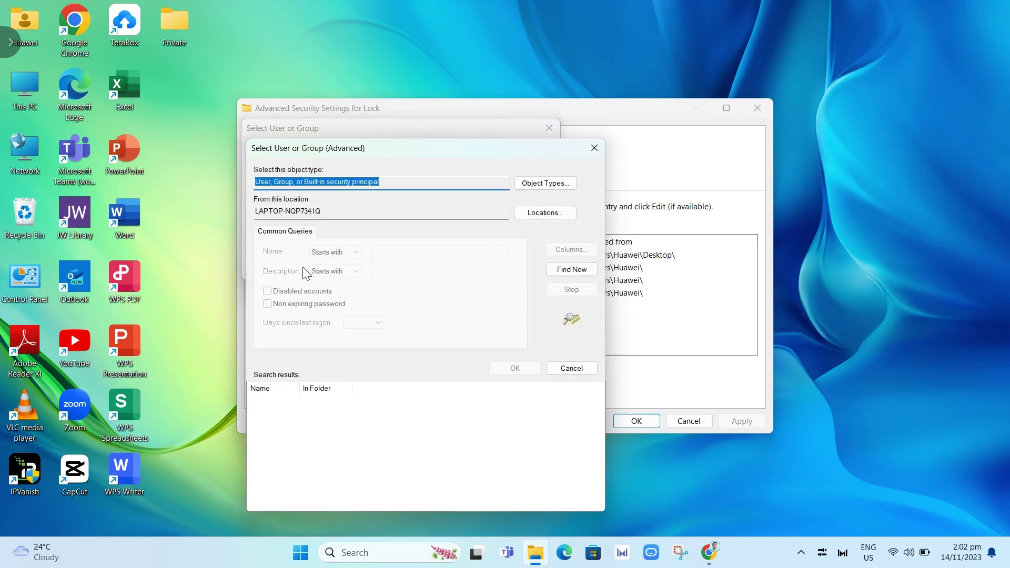
click(558, 269)
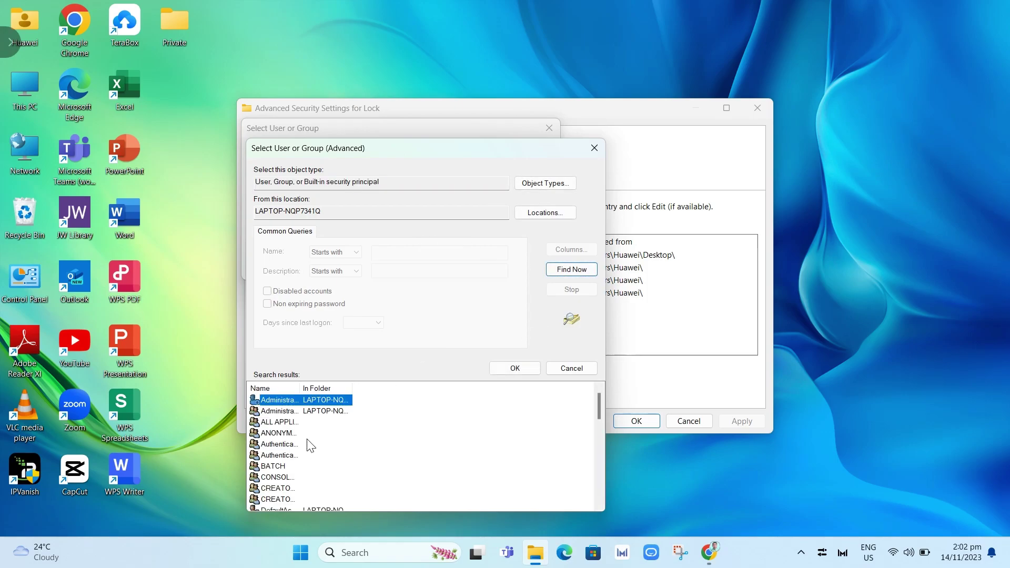
double_click(308, 403)
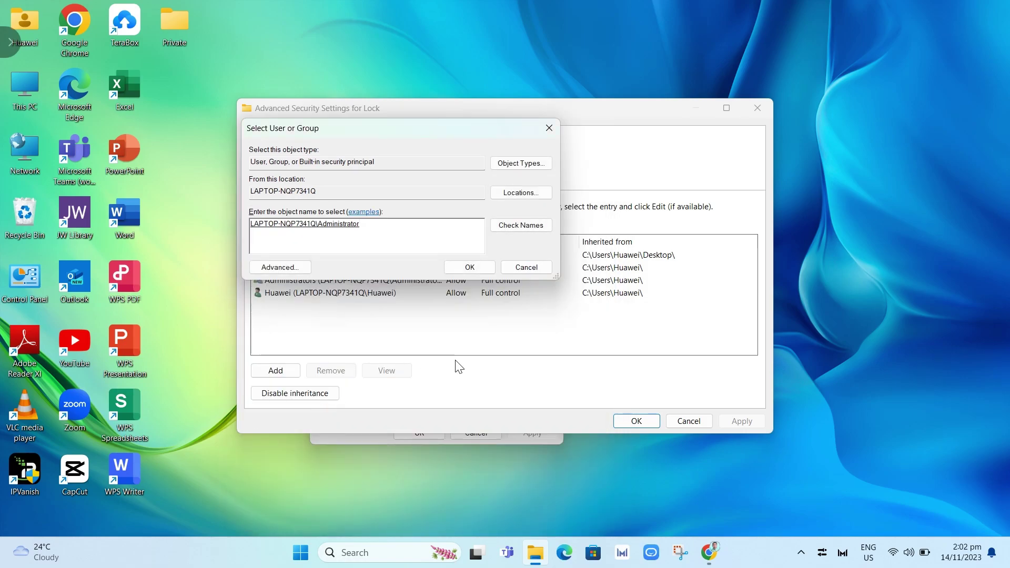
click(452, 266)
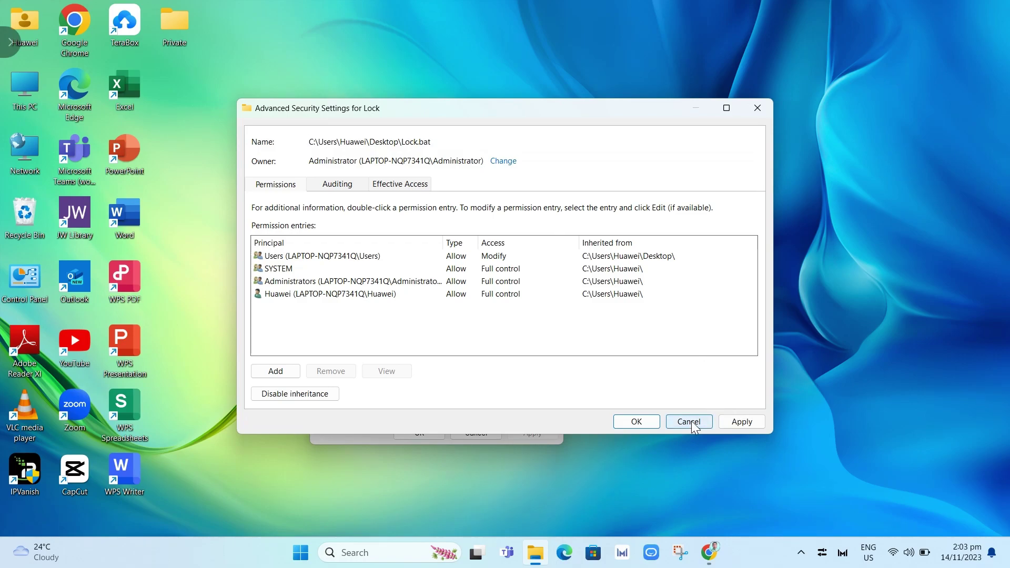
Step: Close Advanced Security Settings and Lock Properties, then refresh the desktop
click(750, 111)
click(552, 126)
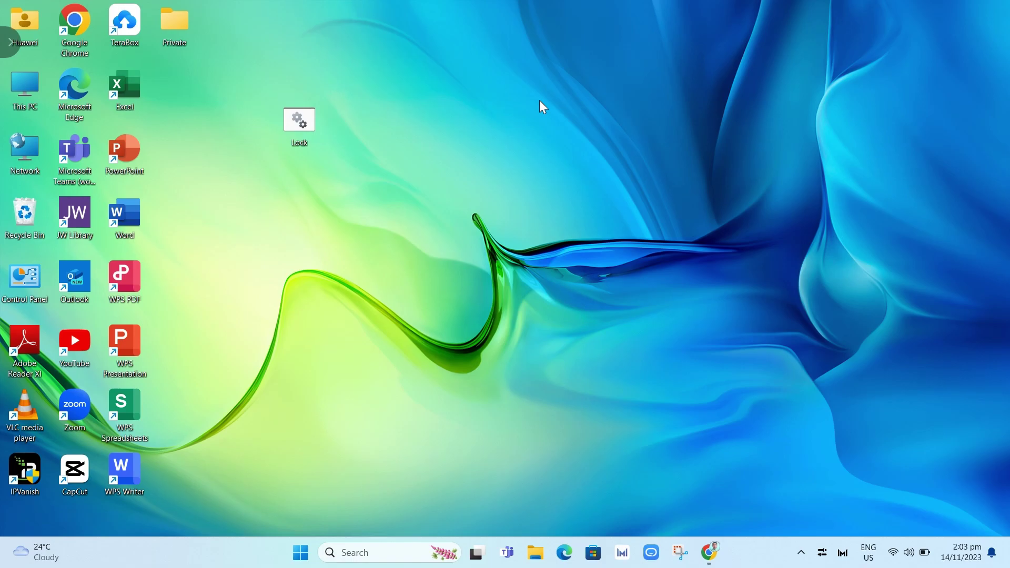
right_click(537, 98)
click(597, 143)
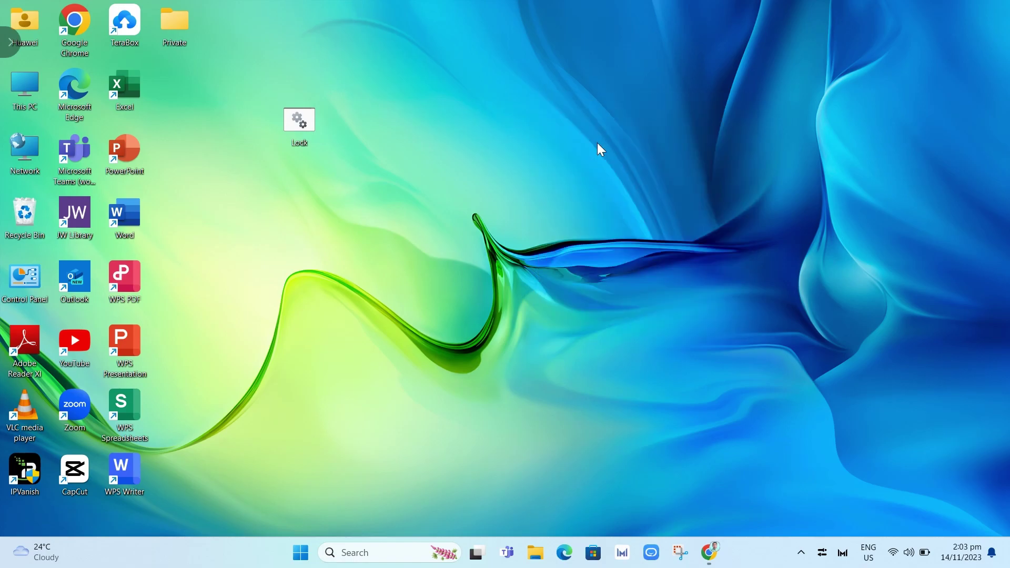